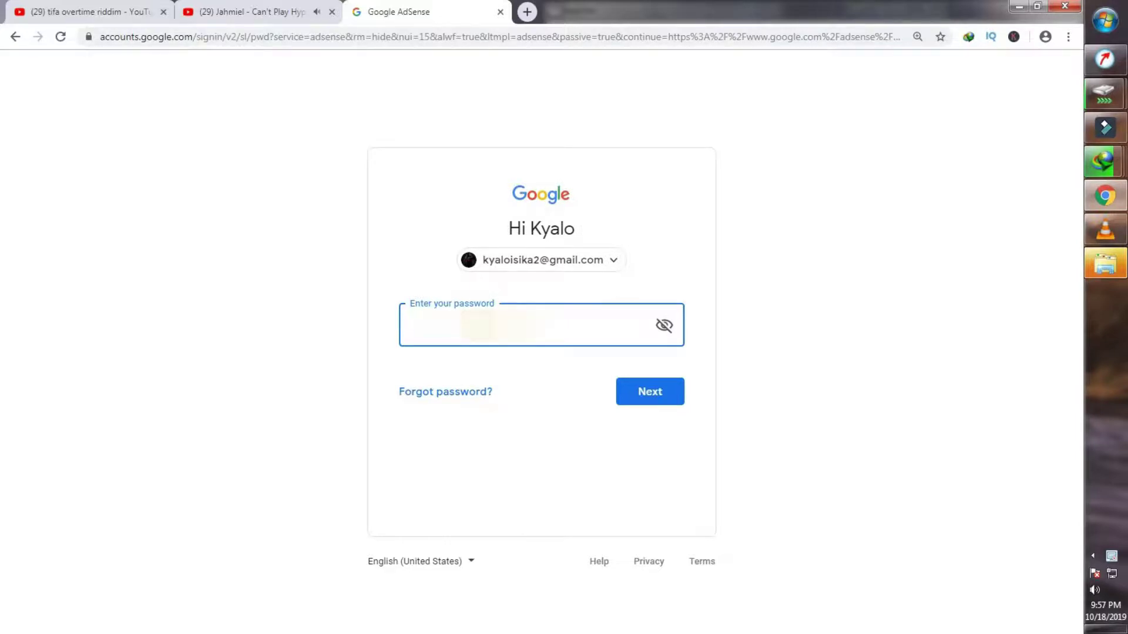
Sign in with the pasted account password and go to the Payments page
key(ctrl+v)
key(Return)
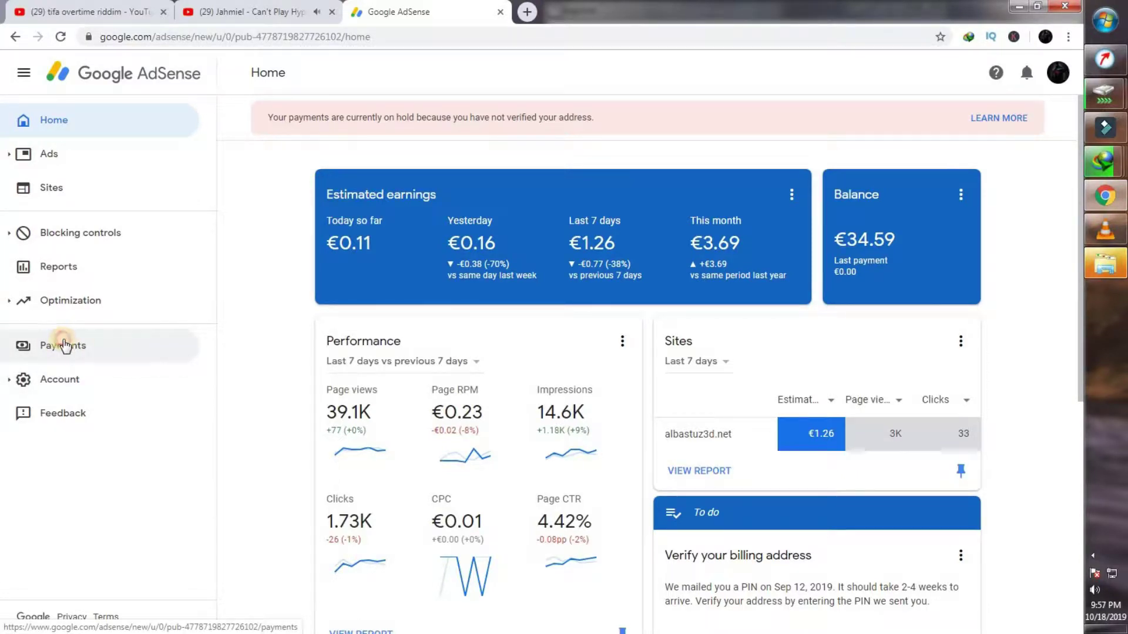
click(73, 346)
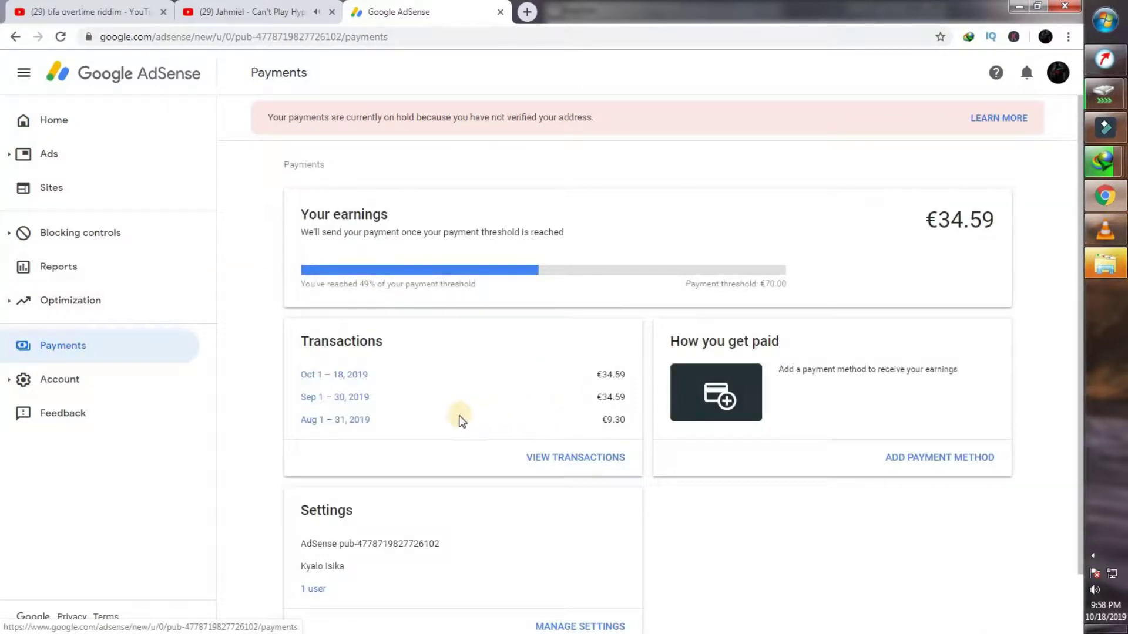
Open the payments profile settings, which list Kenya (KE) as the country
scroll(462, 422, down, 1)
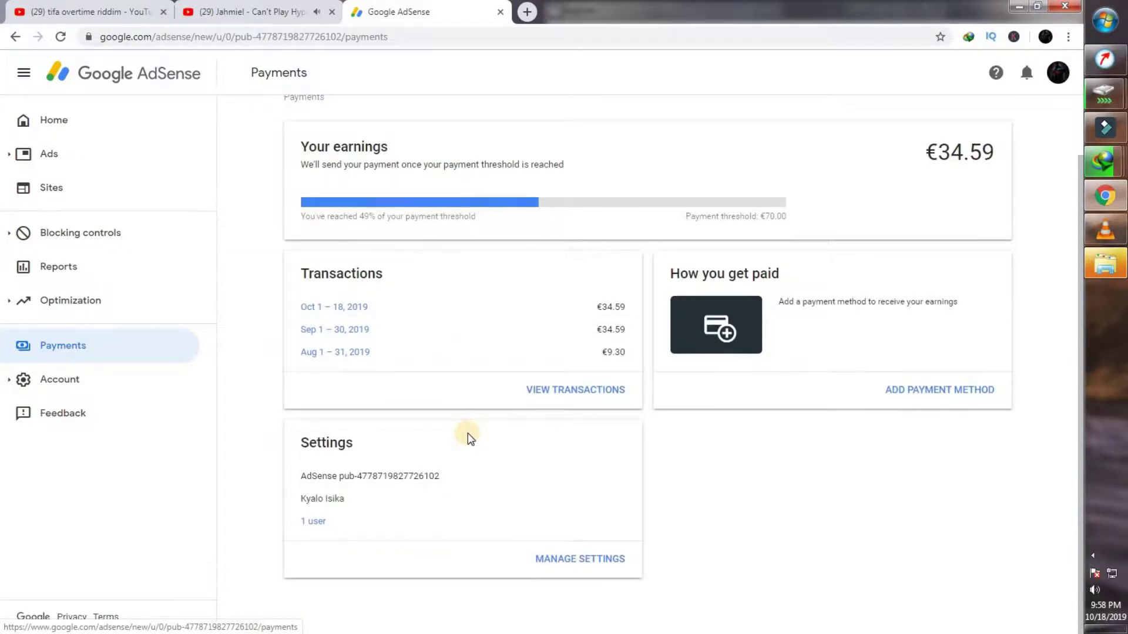
scroll(468, 434, up, 1)
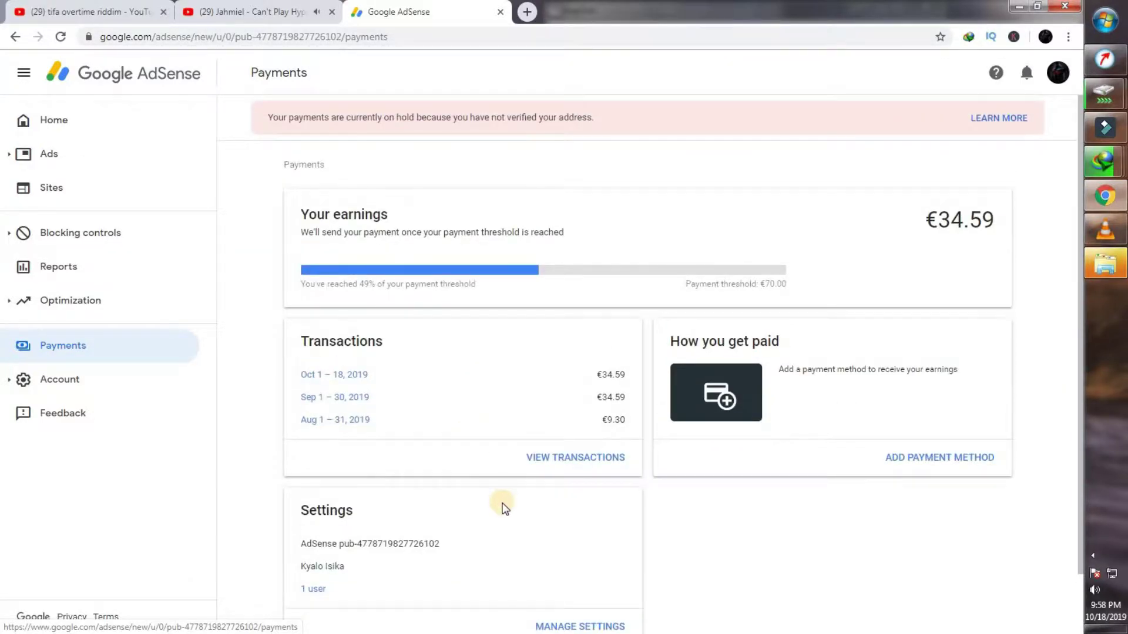
scroll(504, 508, down, 1)
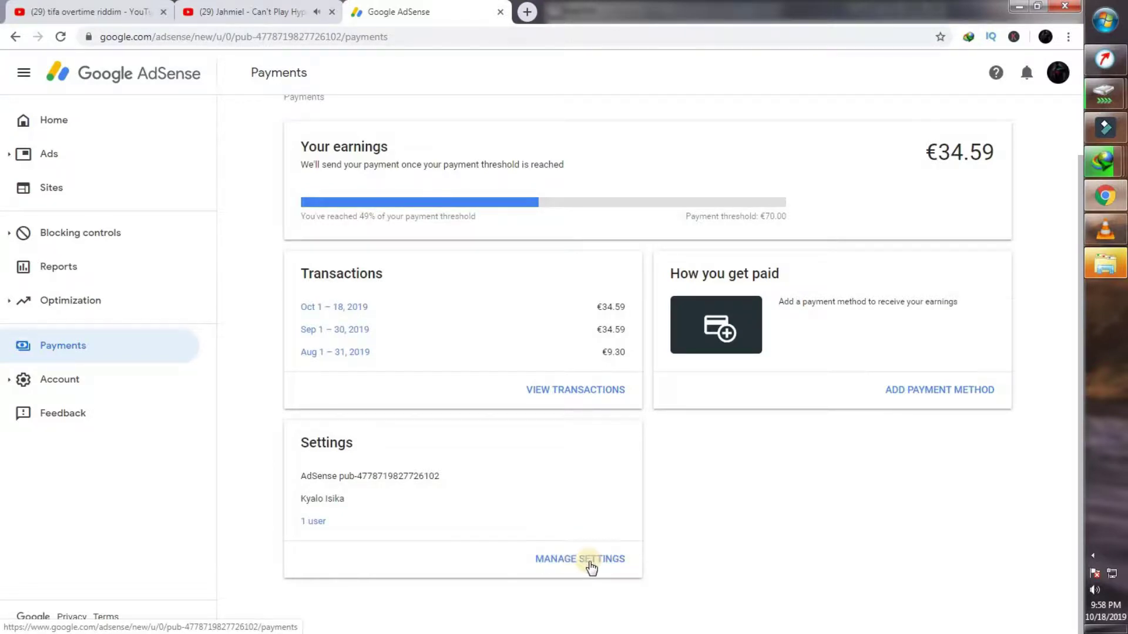
click(580, 560)
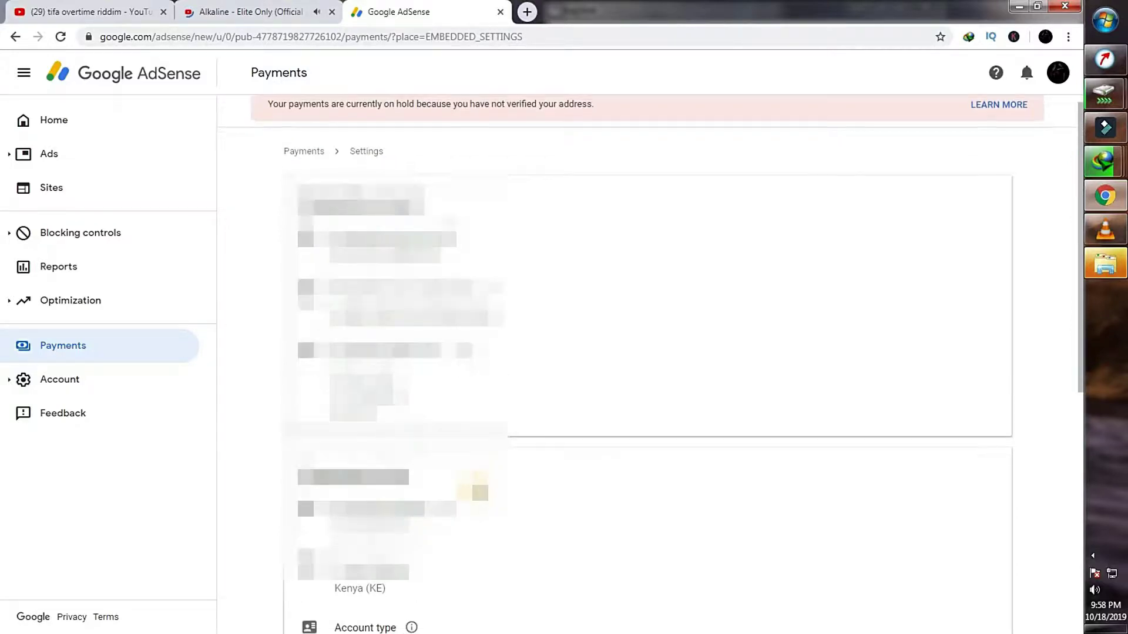
Review the billing payee name, address line, city, postal code and phone number
scroll(505, 352, down, 2)
scroll(505, 353, down, 4)
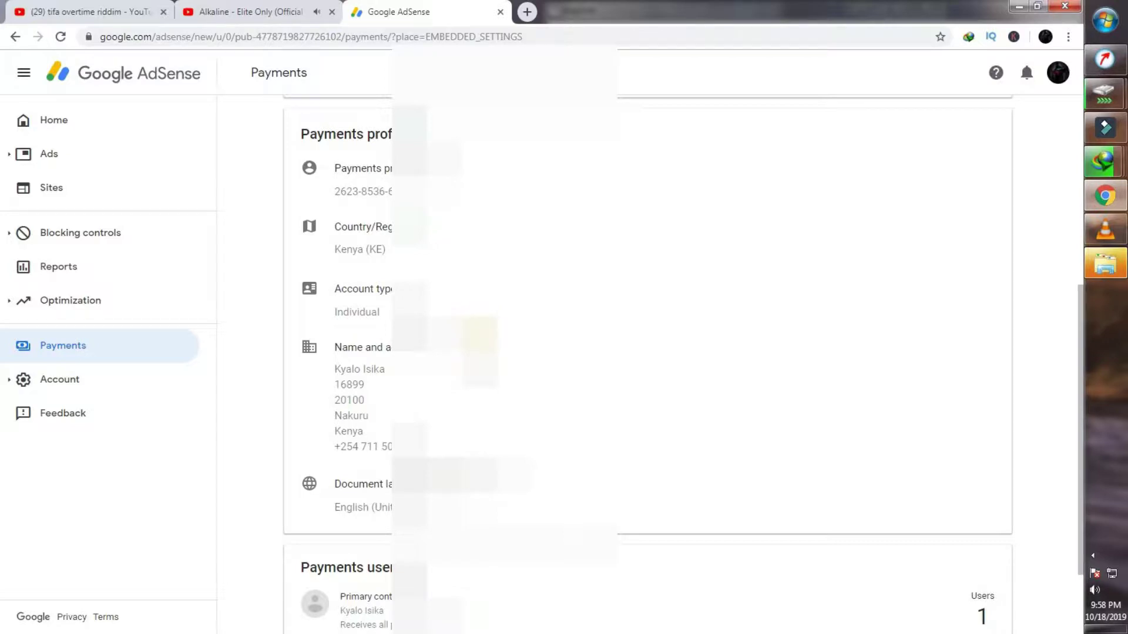
click(376, 369)
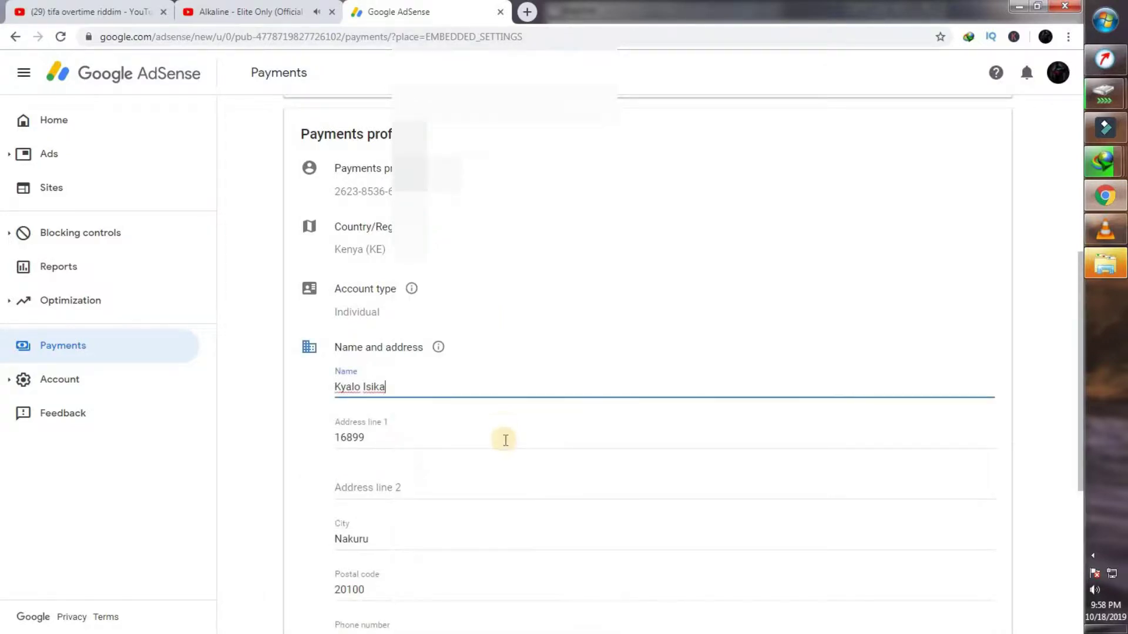
scroll(503, 451, down, 1)
click(373, 318)
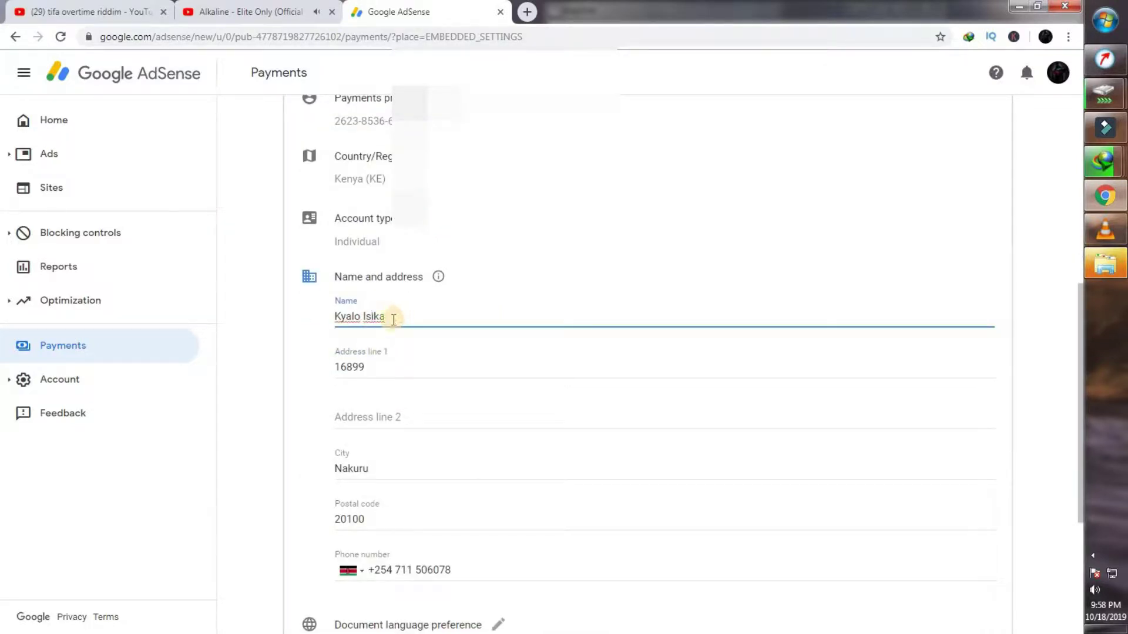
click(423, 374)
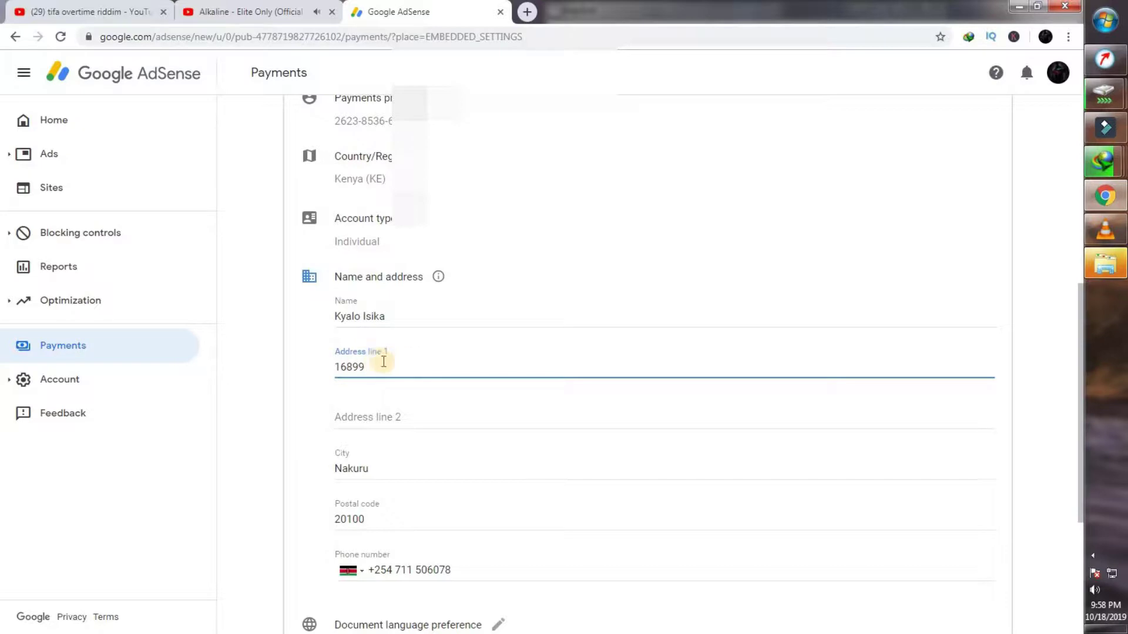
click(373, 468)
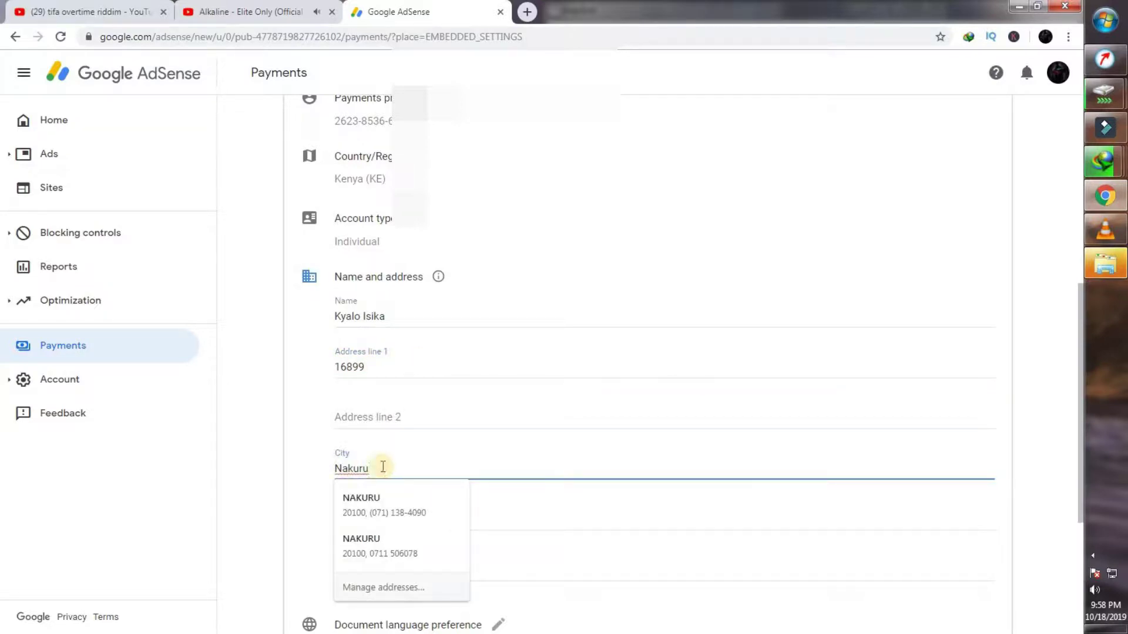
click(498, 515)
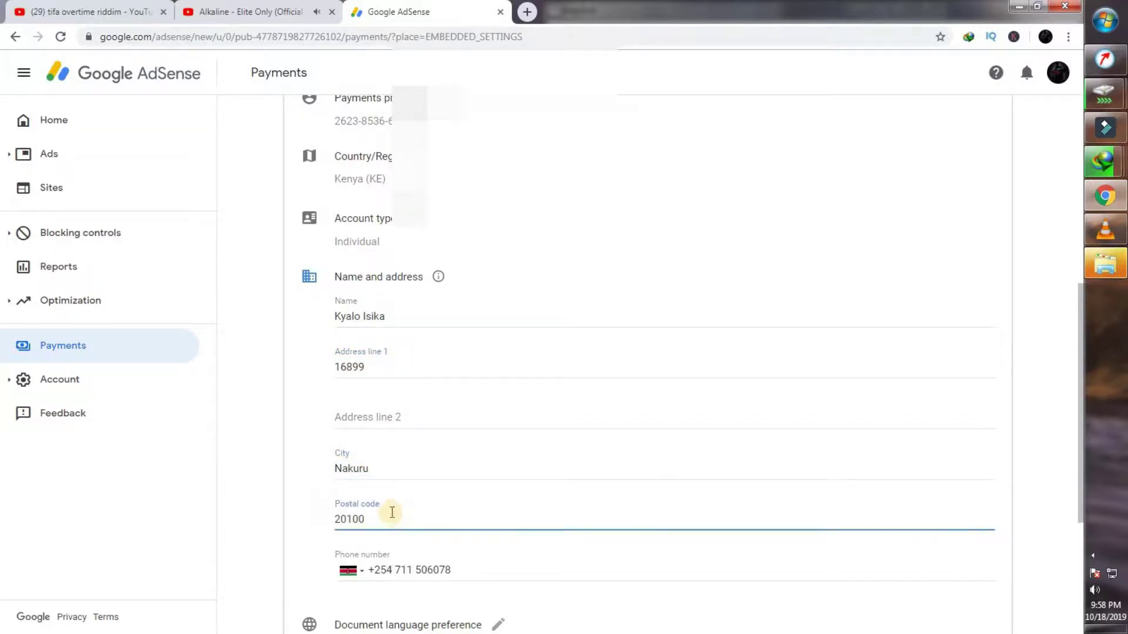
scroll(335, 494, down, 1)
click(504, 493)
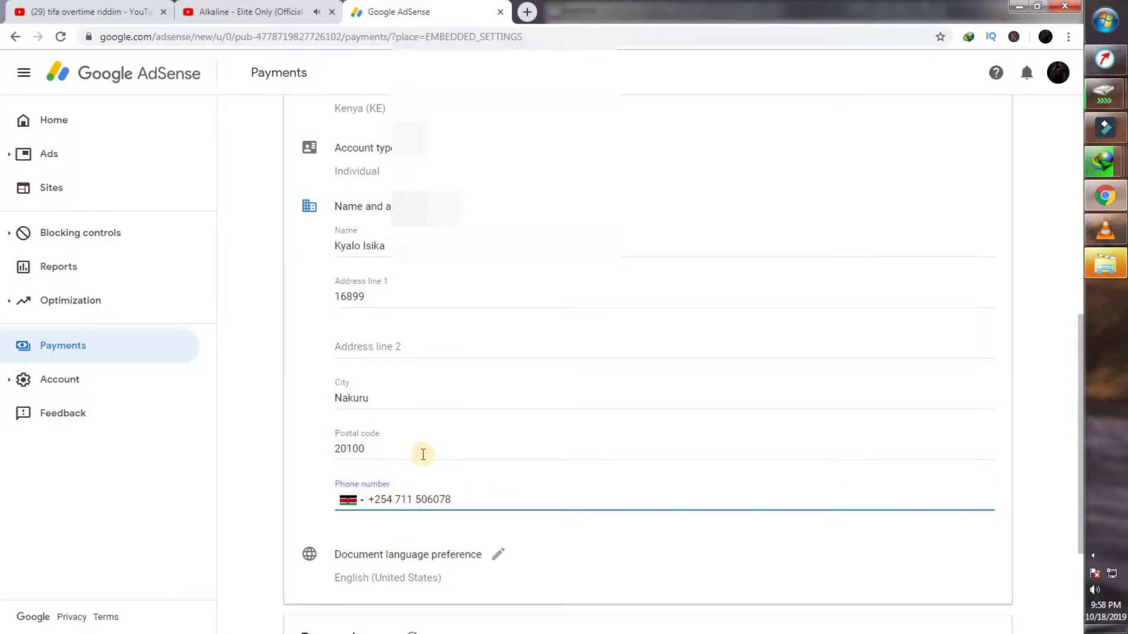
Recheck the address fields without changes and return to the Home dashboard
scroll(432, 450, down, 2)
scroll(411, 405, up, 2)
click(380, 383)
click(373, 295)
click(384, 246)
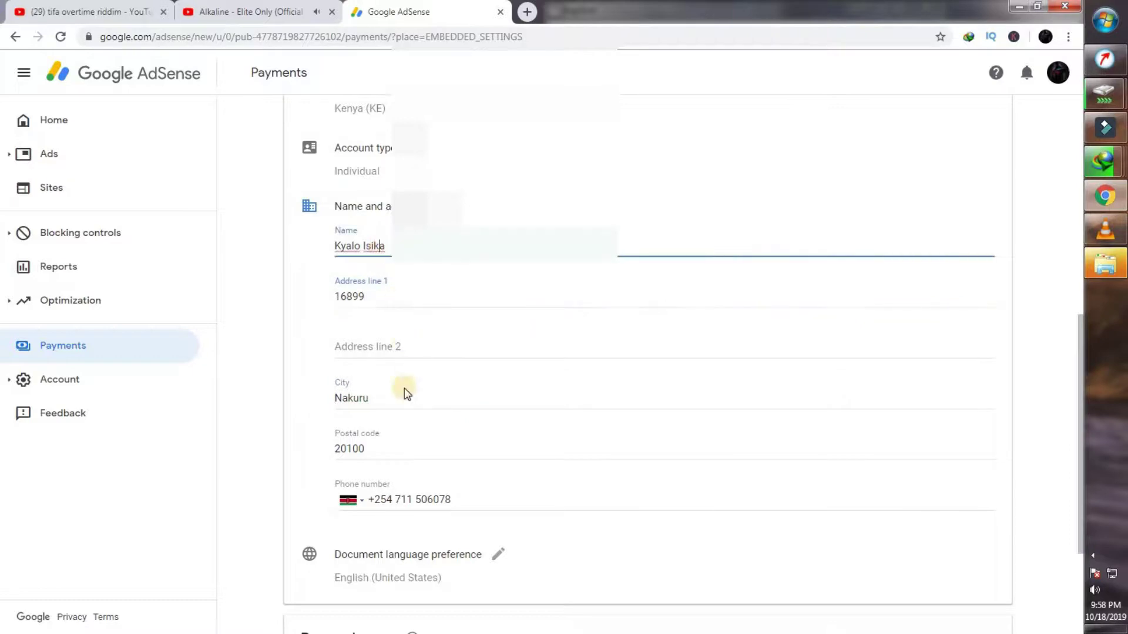
click(390, 449)
click(487, 489)
scroll(458, 440, up, 2)
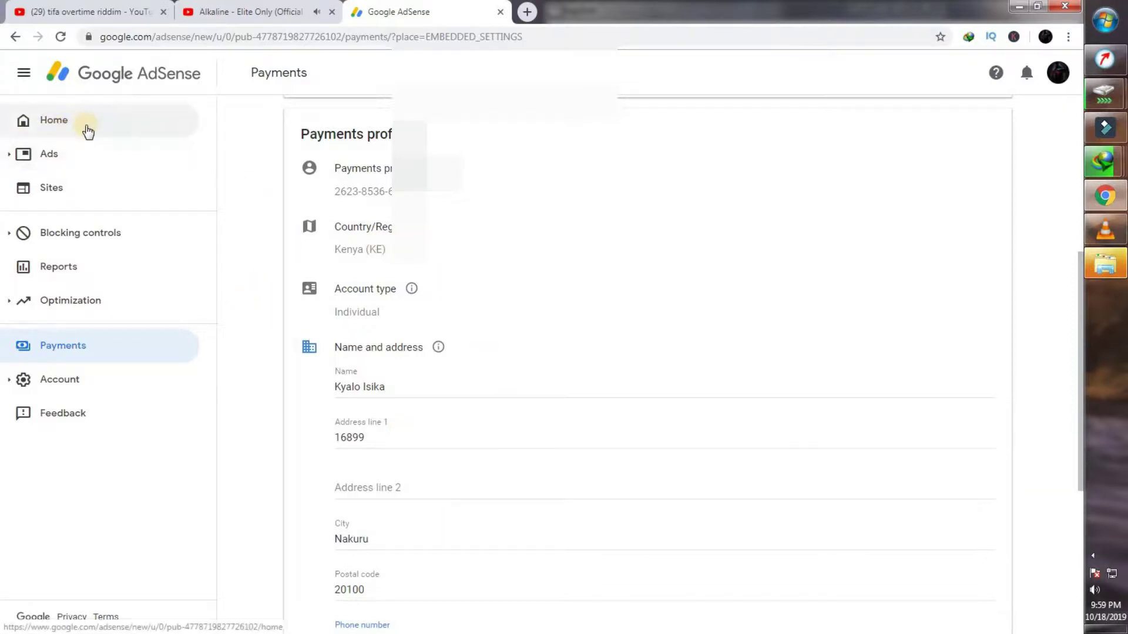
scroll(489, 325, down, 5)
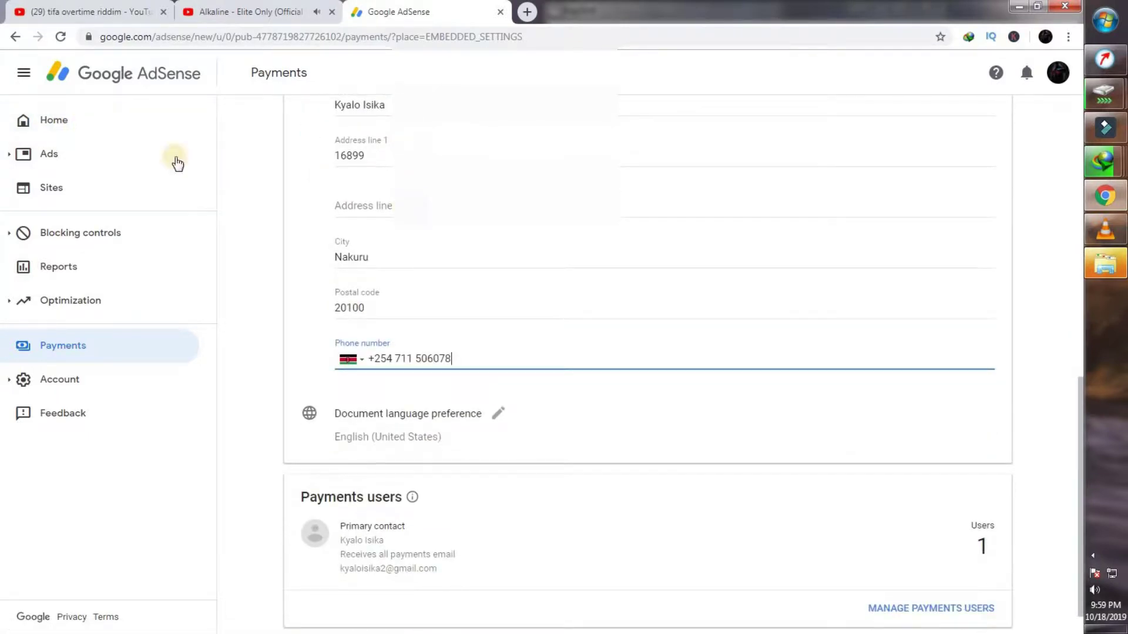
click(55, 122)
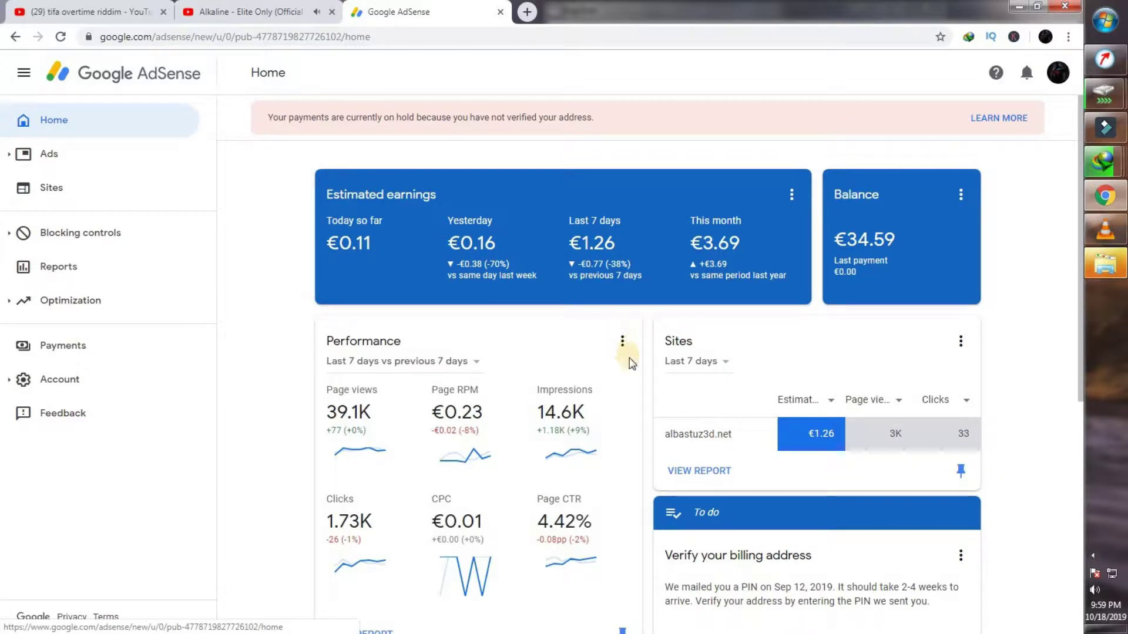
Start the Verify your billing address to-do so it asks for the mailed PIN
scroll(633, 399, down, 3)
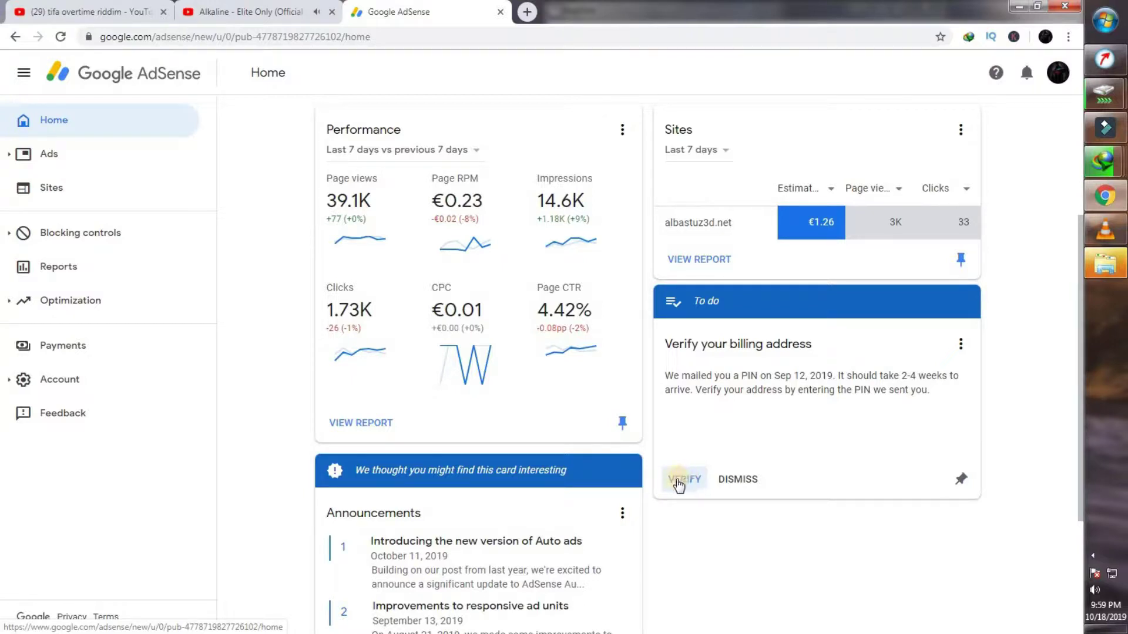
click(685, 480)
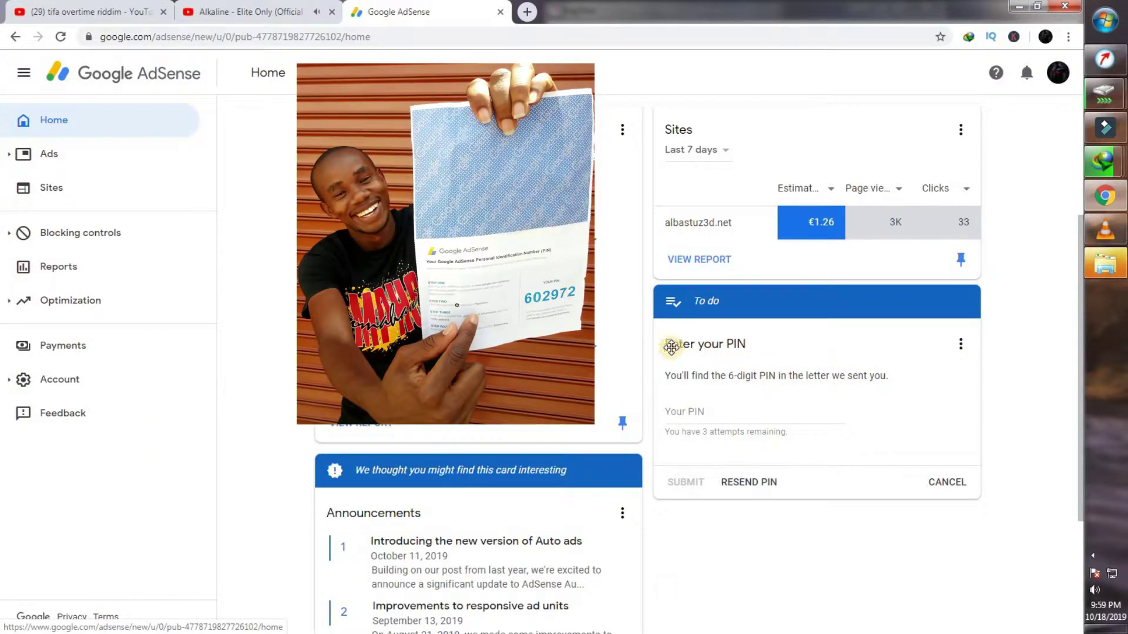
Enter the 6-digit PIN from the mailed letter and submit it
click(726, 414)
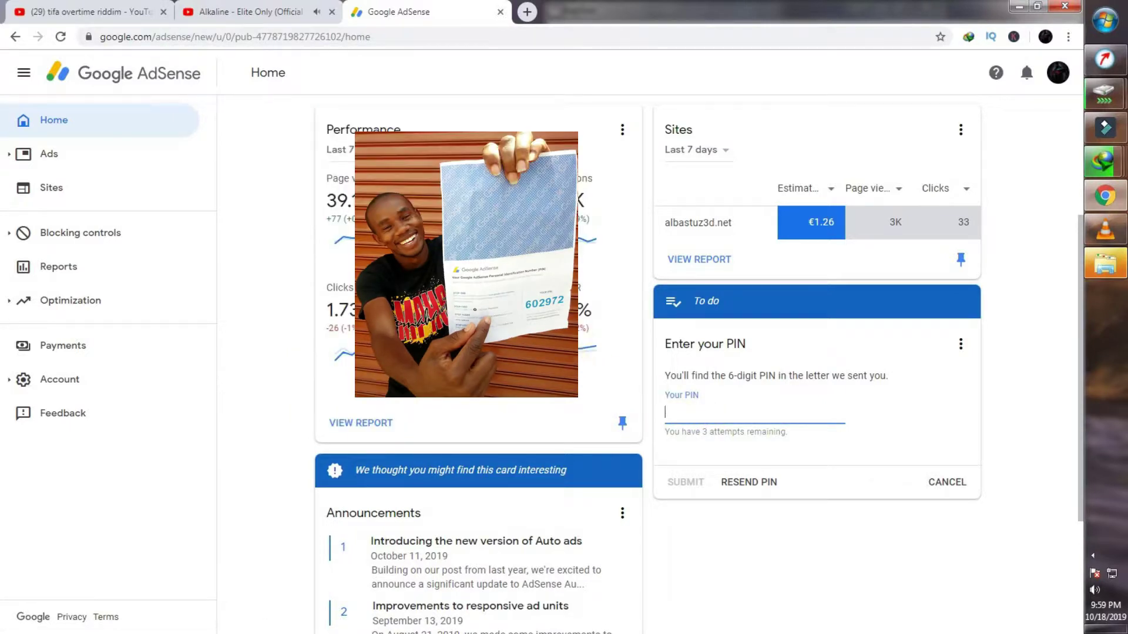
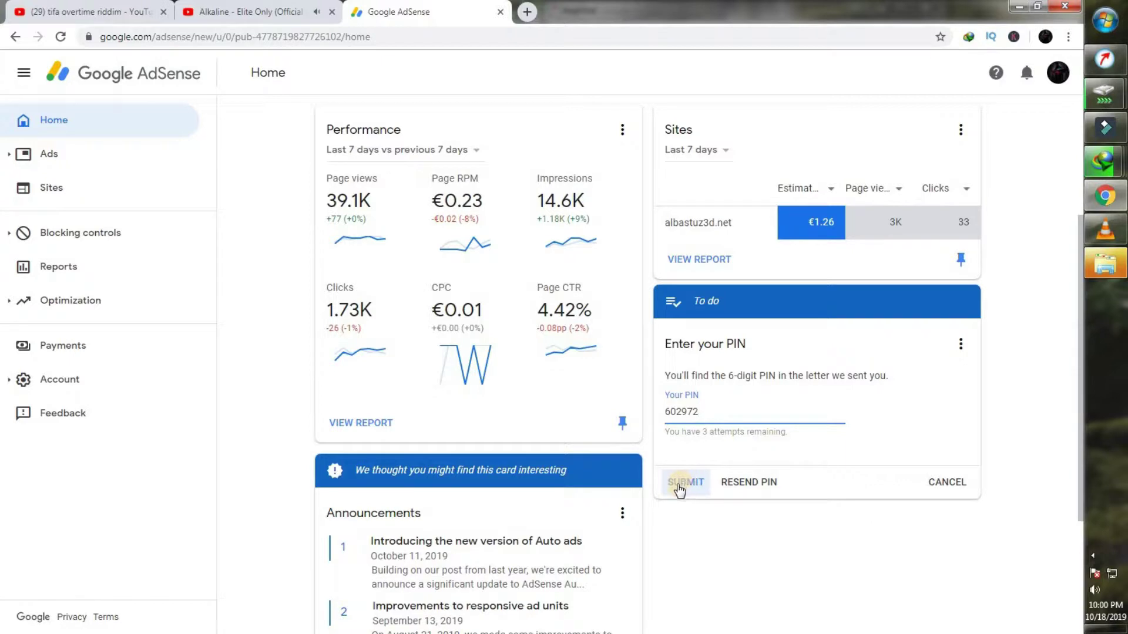
click(680, 483)
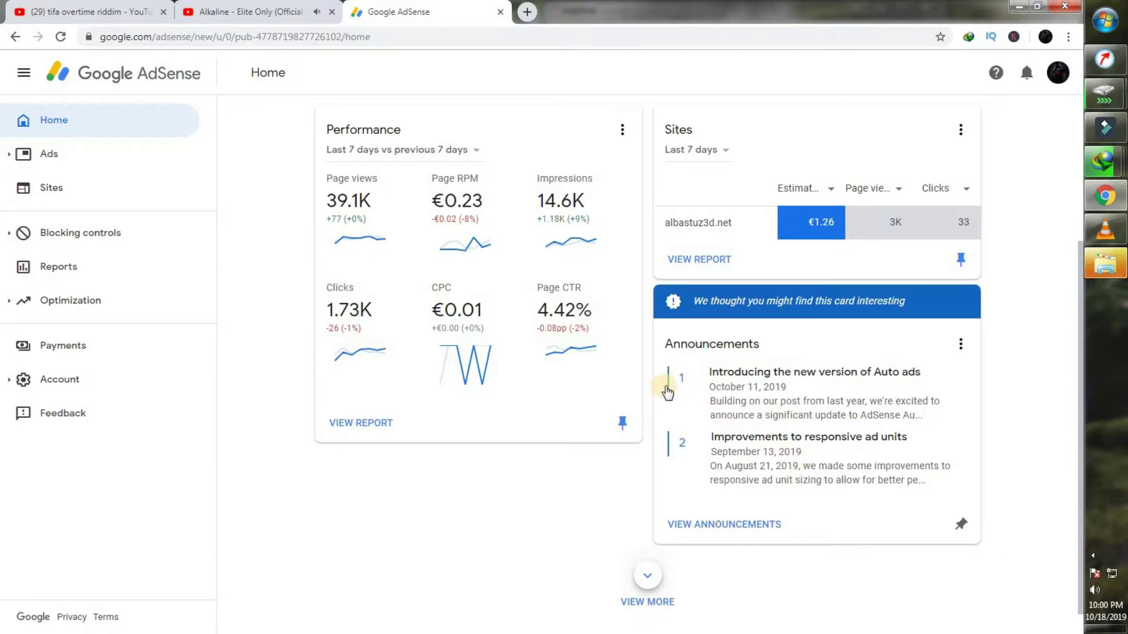
From the Payments page, start adding a new payment method
scroll(769, 422, up, 2)
scroll(770, 422, up, 2)
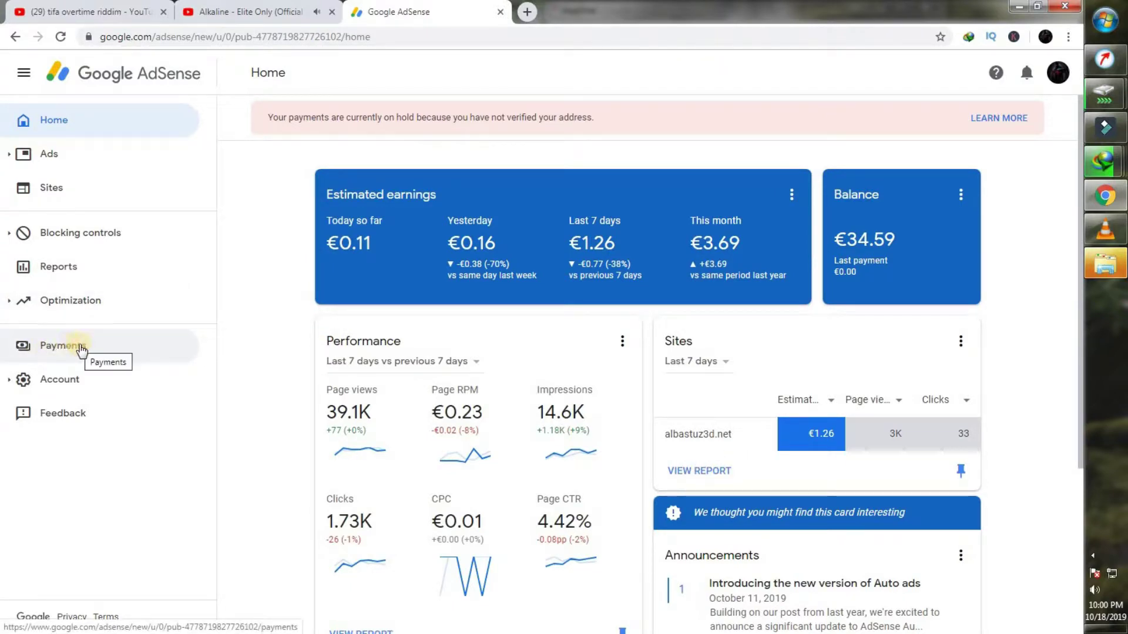
click(70, 347)
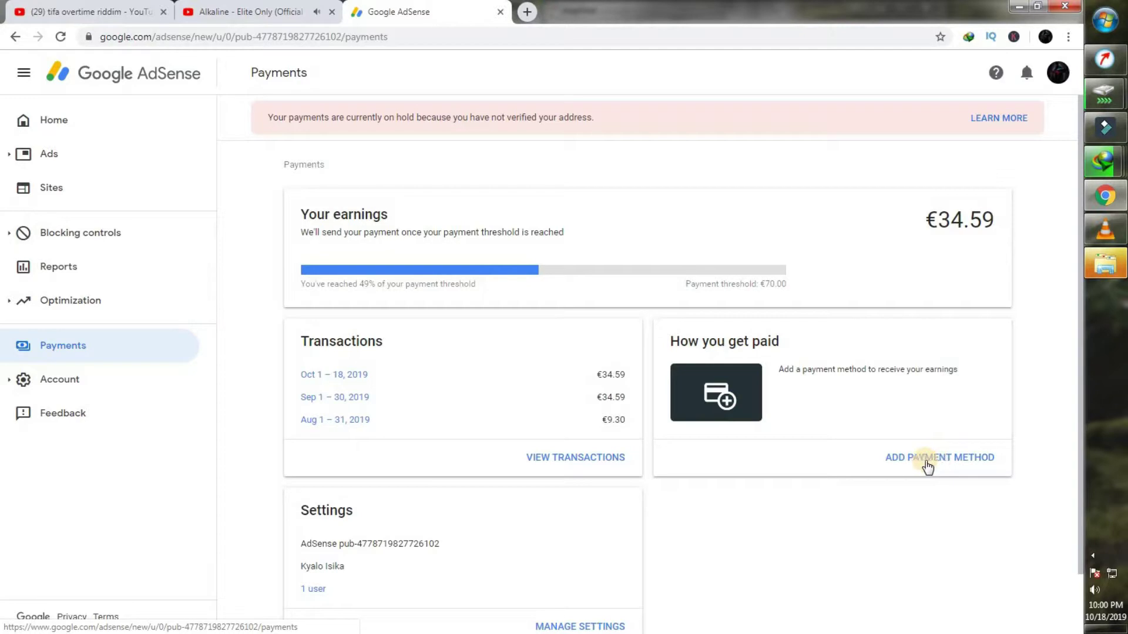
scroll(927, 464, down, 2)
click(932, 391)
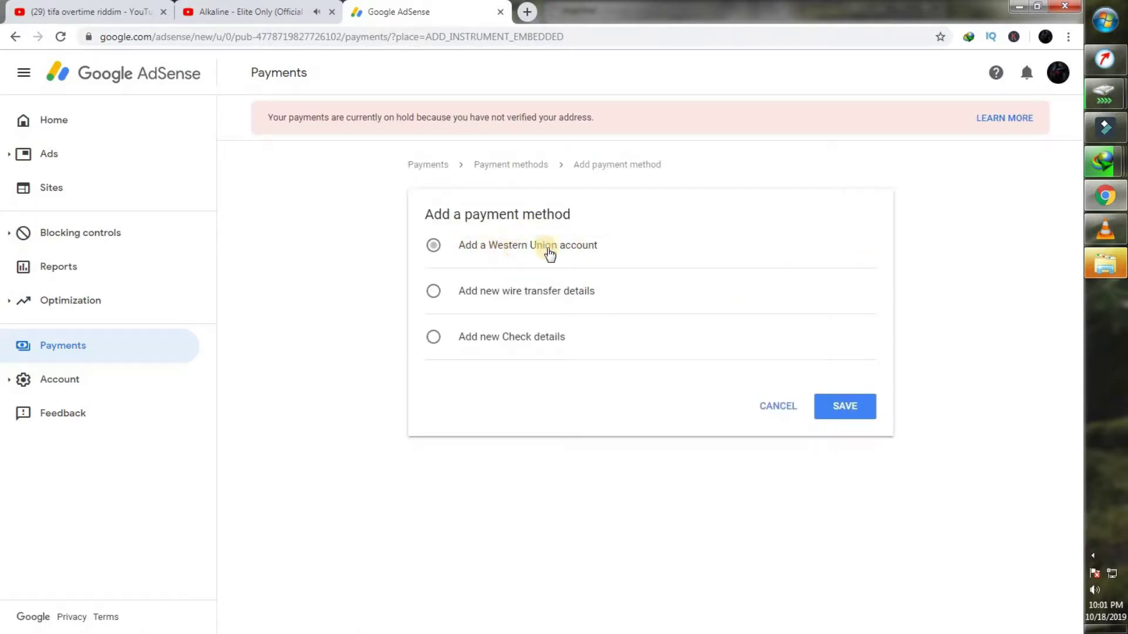
Choose Western Union and enter the recipient's first name
click(434, 246)
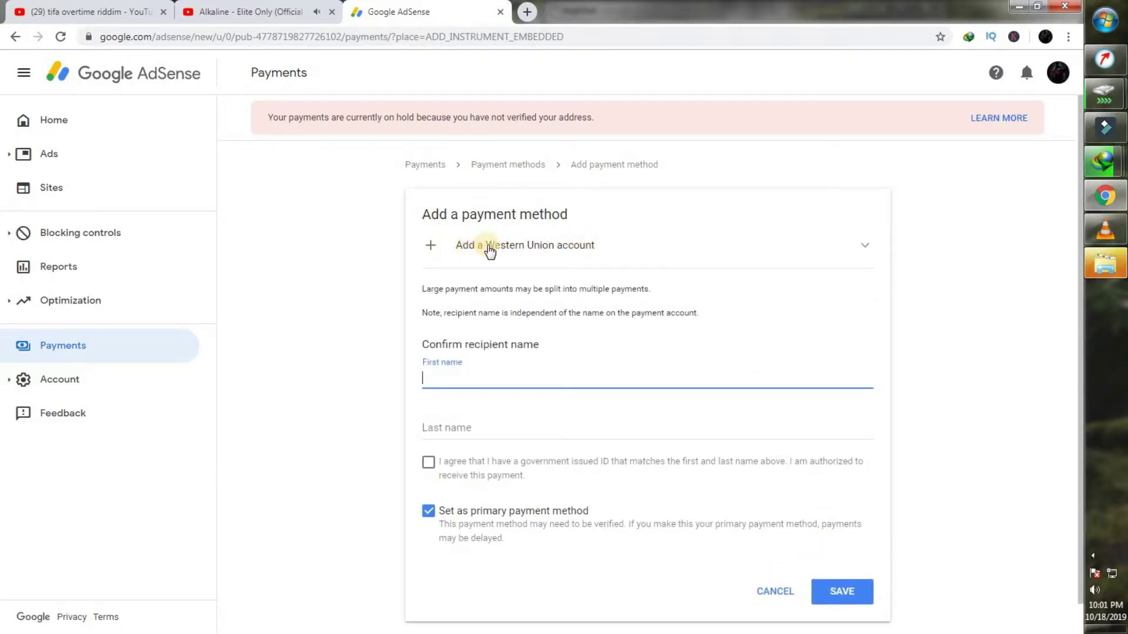
click(465, 377)
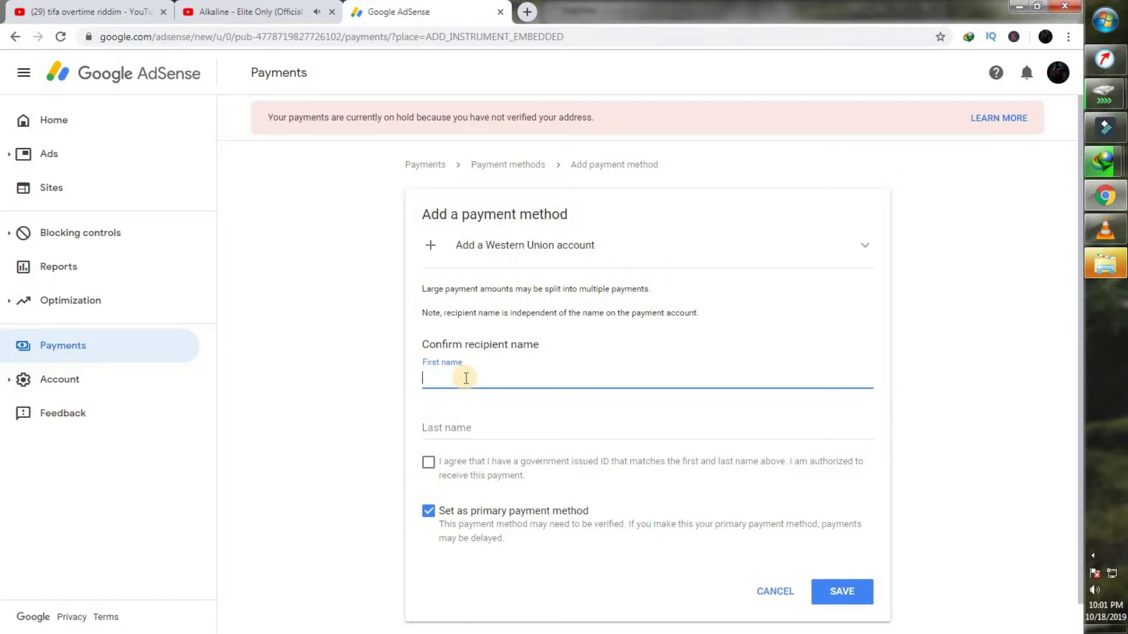
Enter and correct the recipient's last name, then tick the government-ID agreement
click(464, 429)
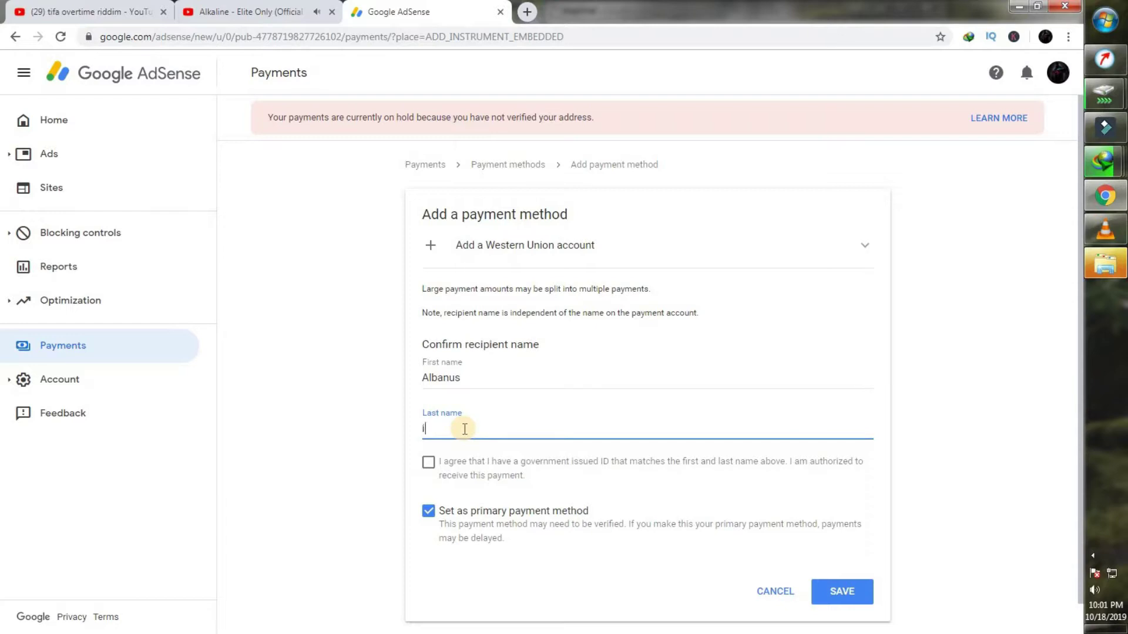
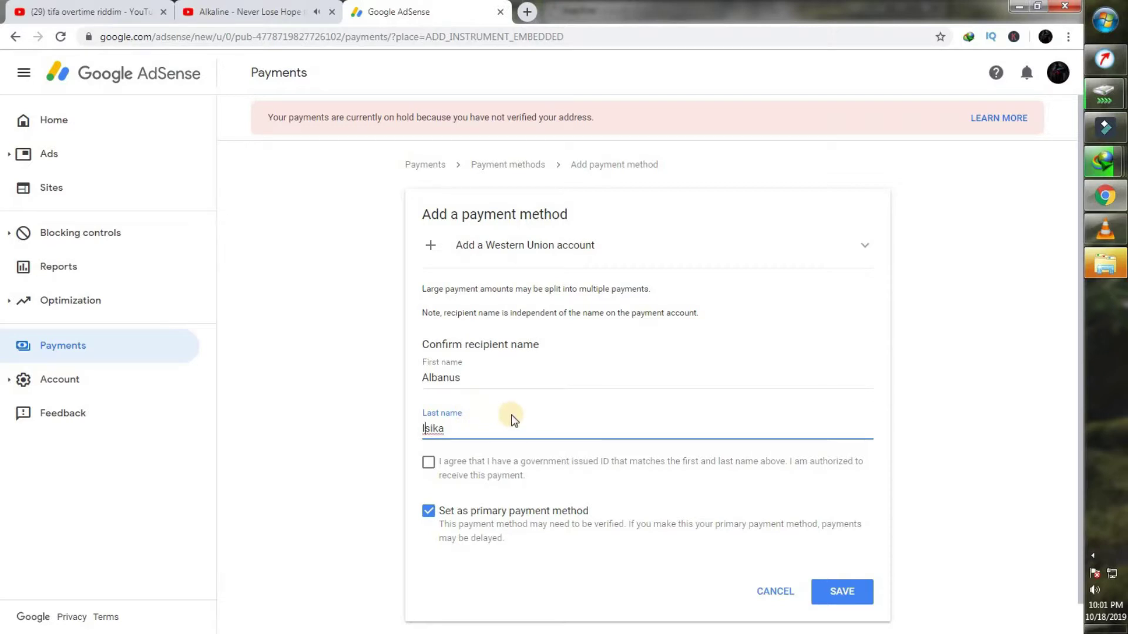
scroll(477, 424, down, 1)
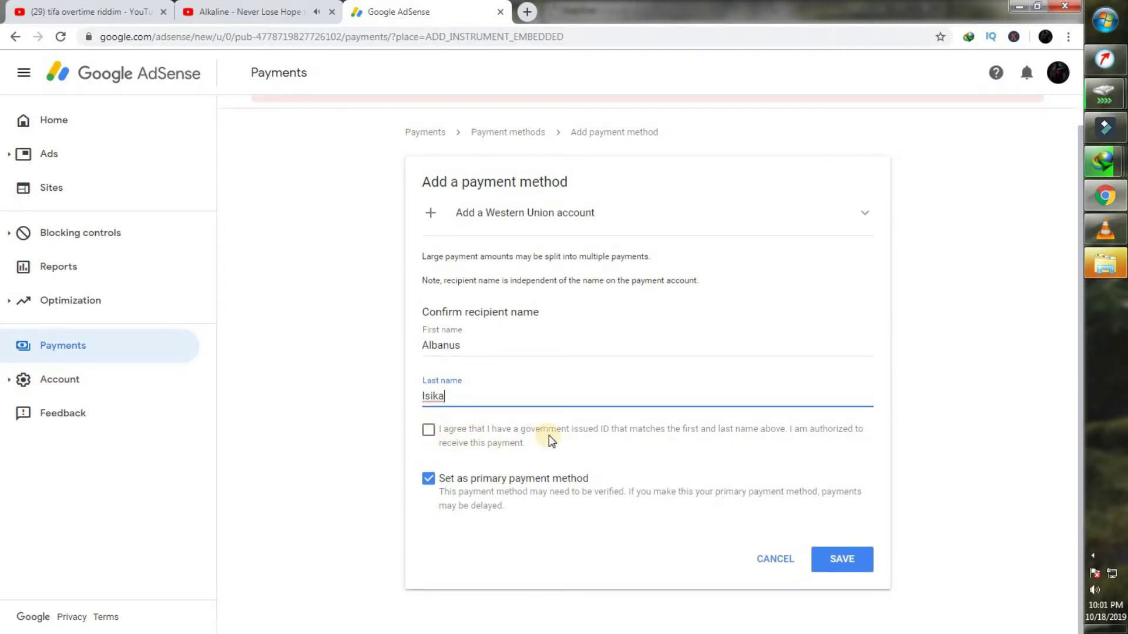
click(429, 432)
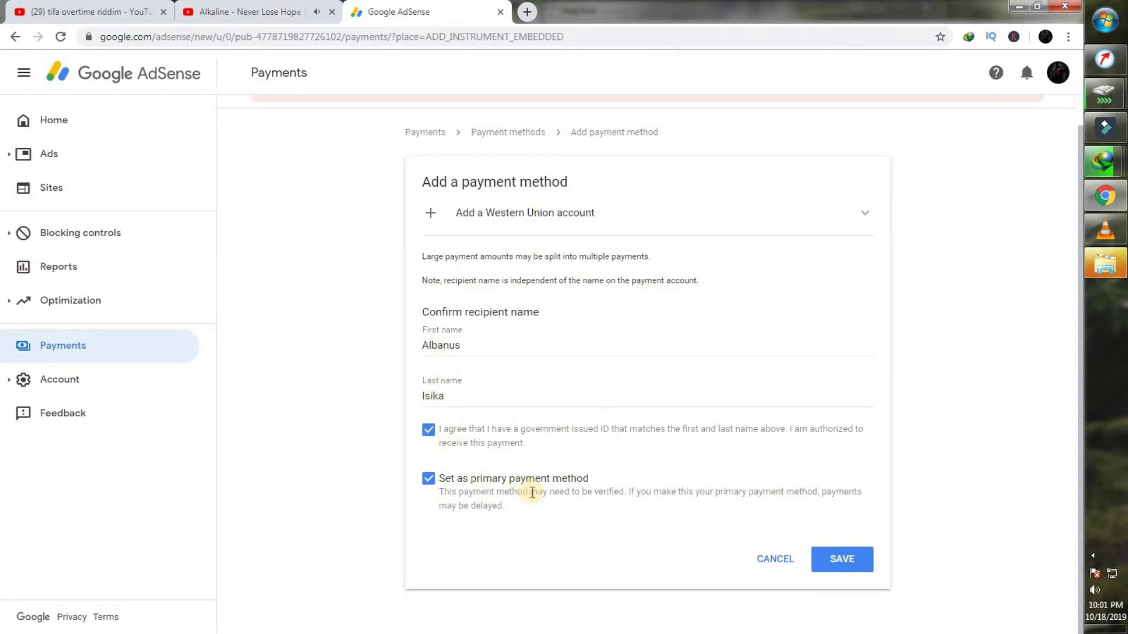
Leave both the government-ID agreement and primary payment method checkboxes ticked
click(429, 433)
click(429, 481)
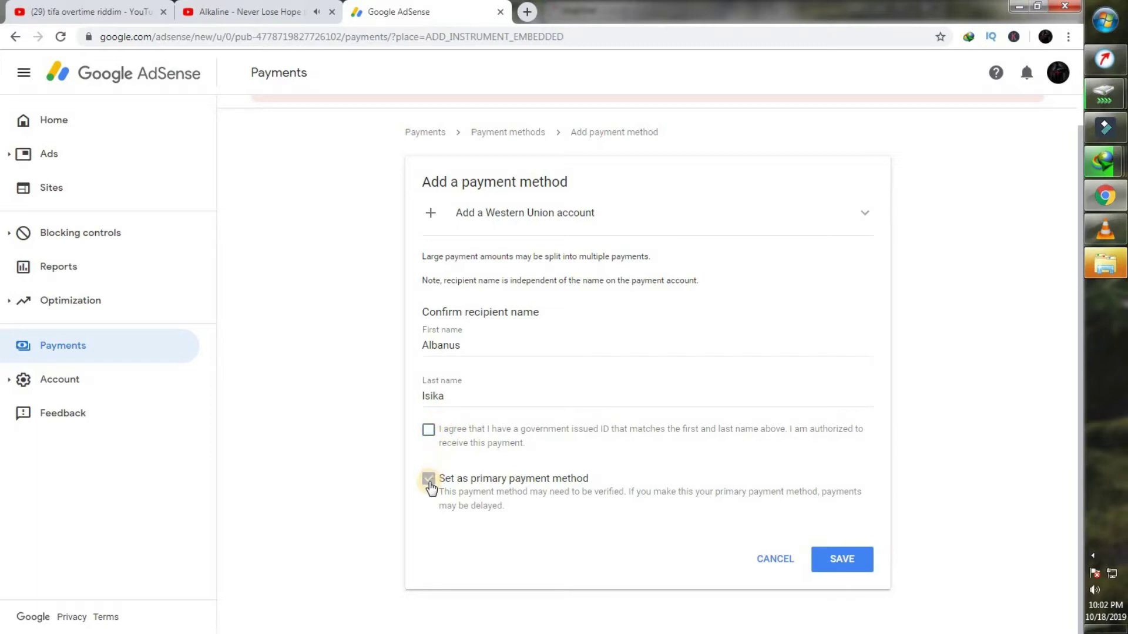
click(434, 437)
click(437, 485)
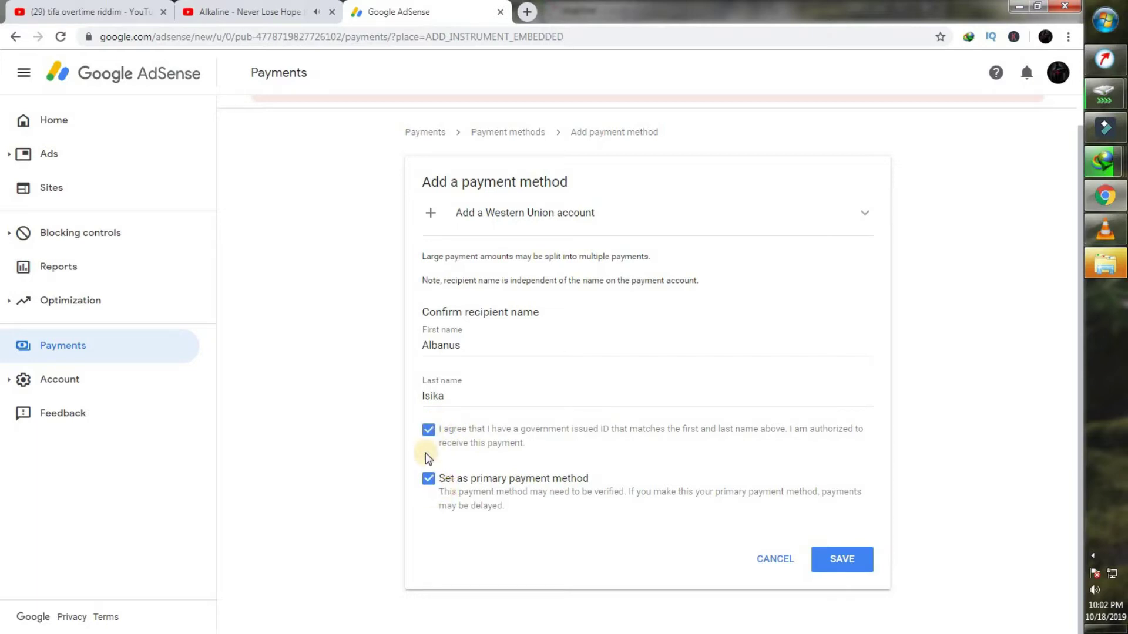
click(460, 347)
click(446, 395)
click(427, 433)
click(432, 476)
click(428, 430)
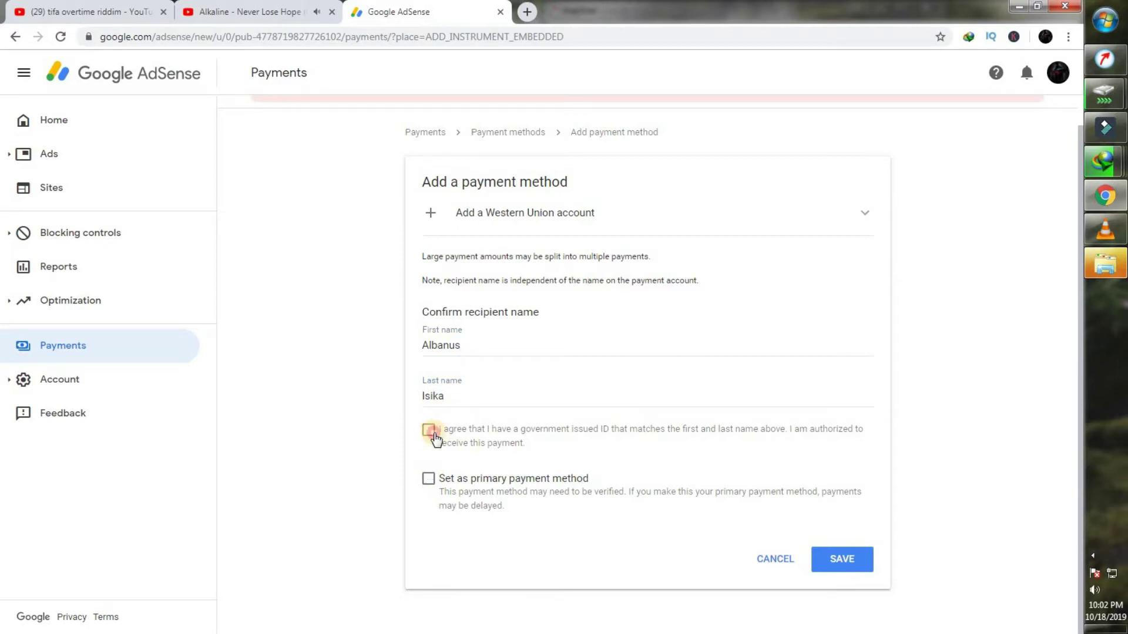
click(431, 481)
Save the Western Union payment details as the primary method
click(849, 561)
click(852, 558)
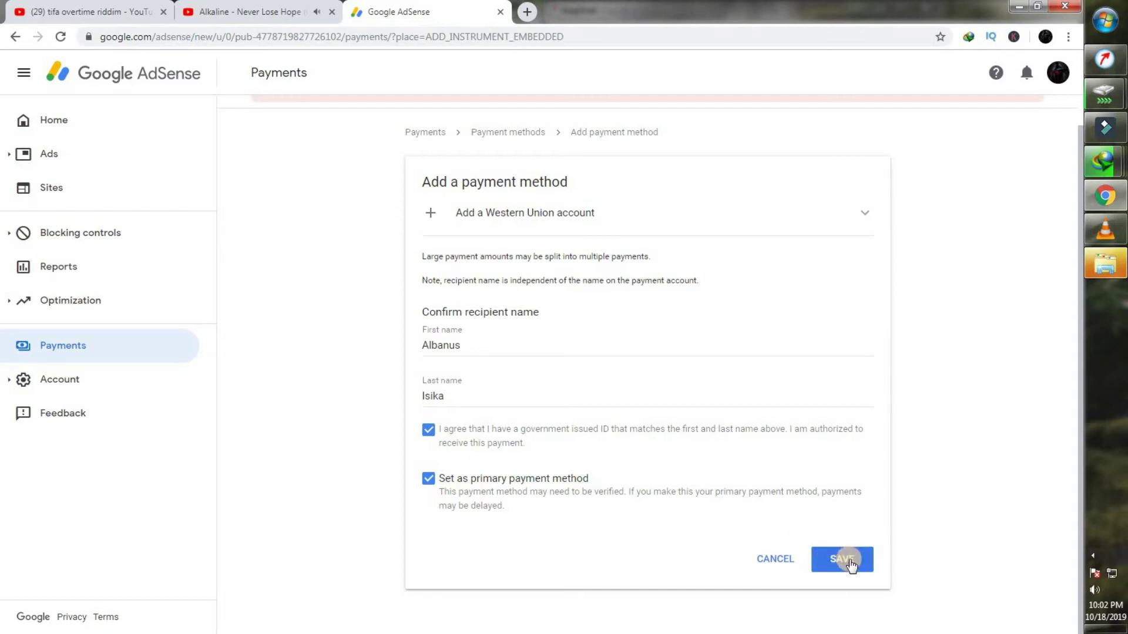
click(846, 559)
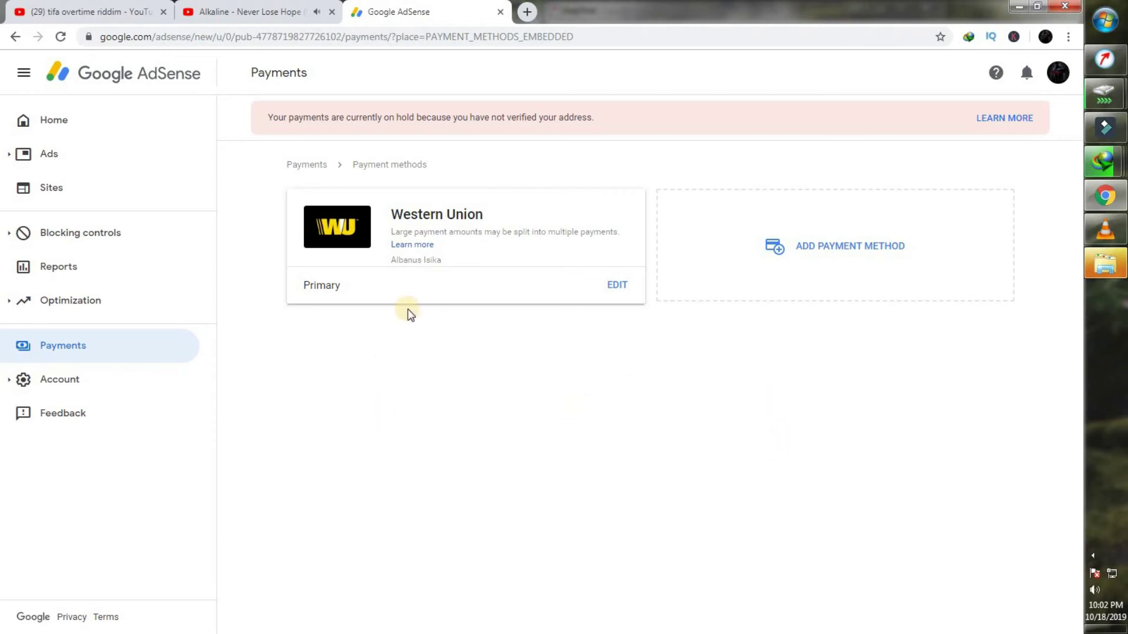
Return to the Home dashboard and review the €34.59 balance and €3.69 earned this month
click(63, 120)
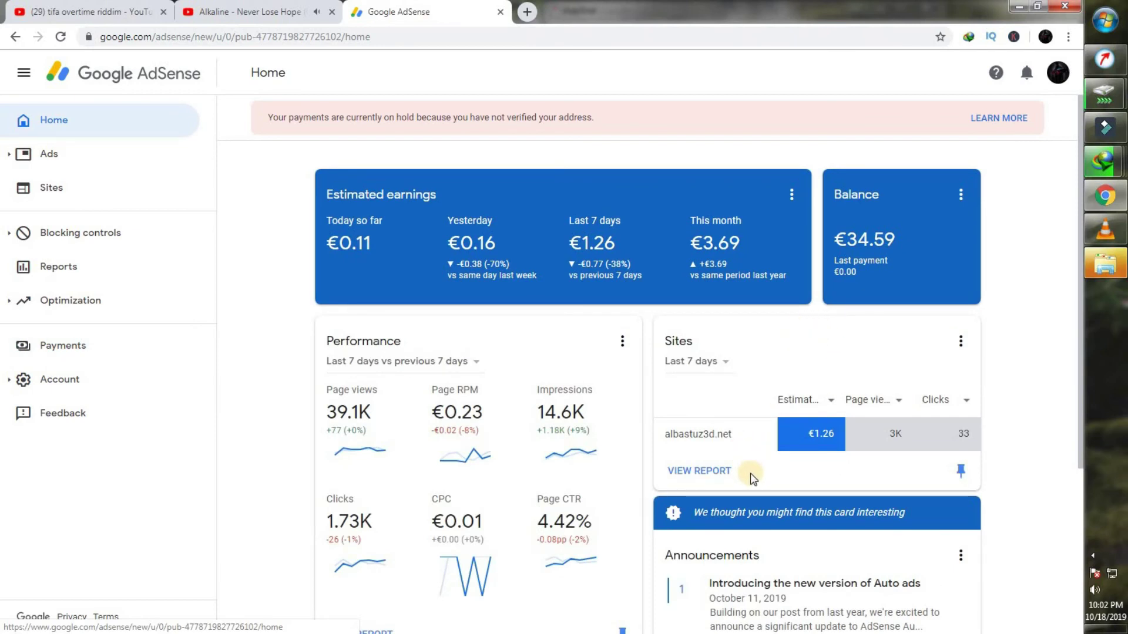
scroll(761, 488, down, 3)
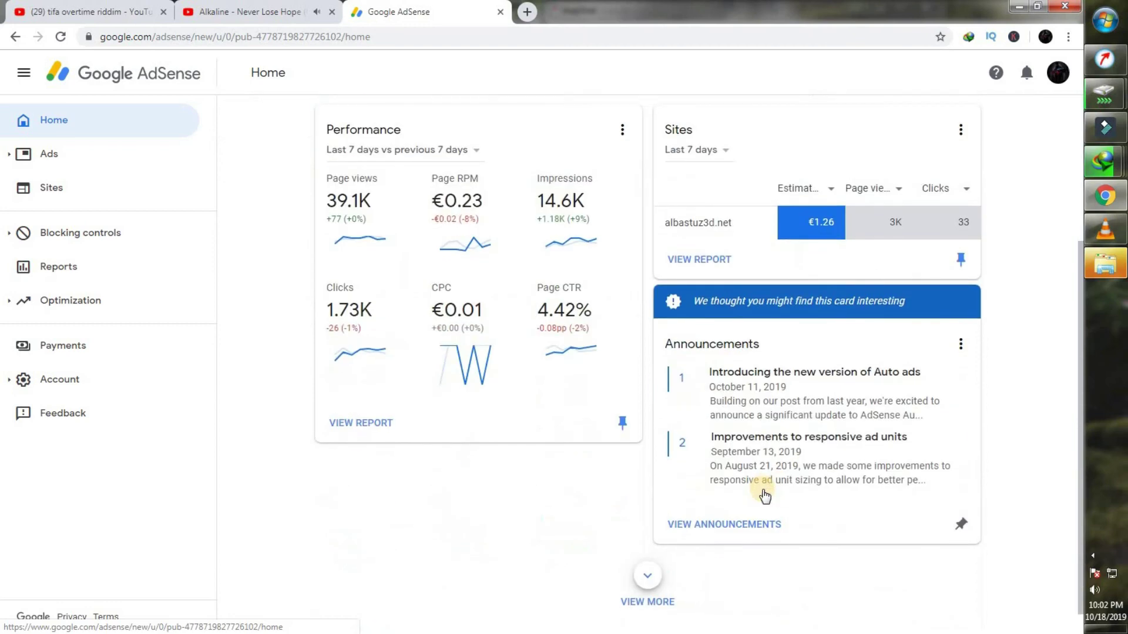
scroll(767, 483, up, 3)
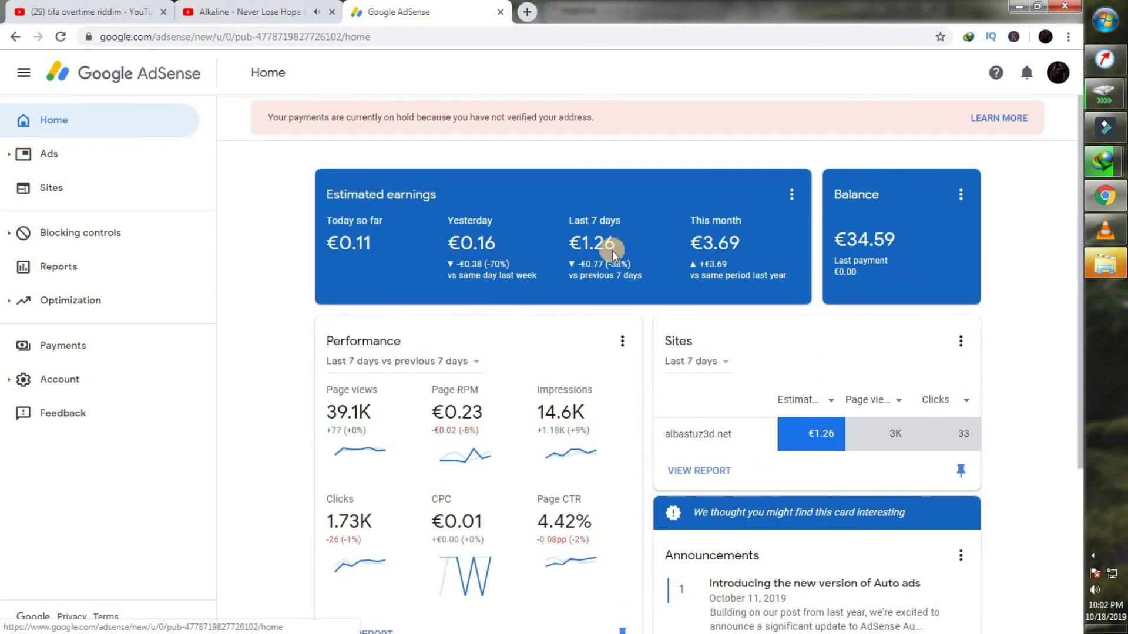
scroll(679, 487, down, 1)
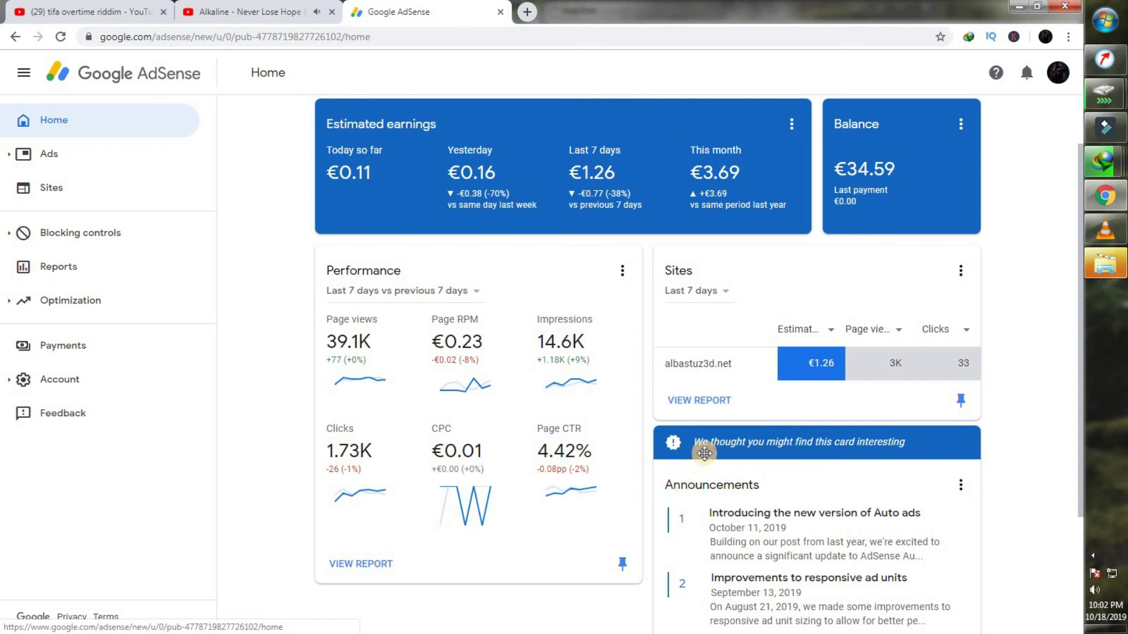
scroll(581, 443, up, 1)
scroll(581, 448, down, 4)
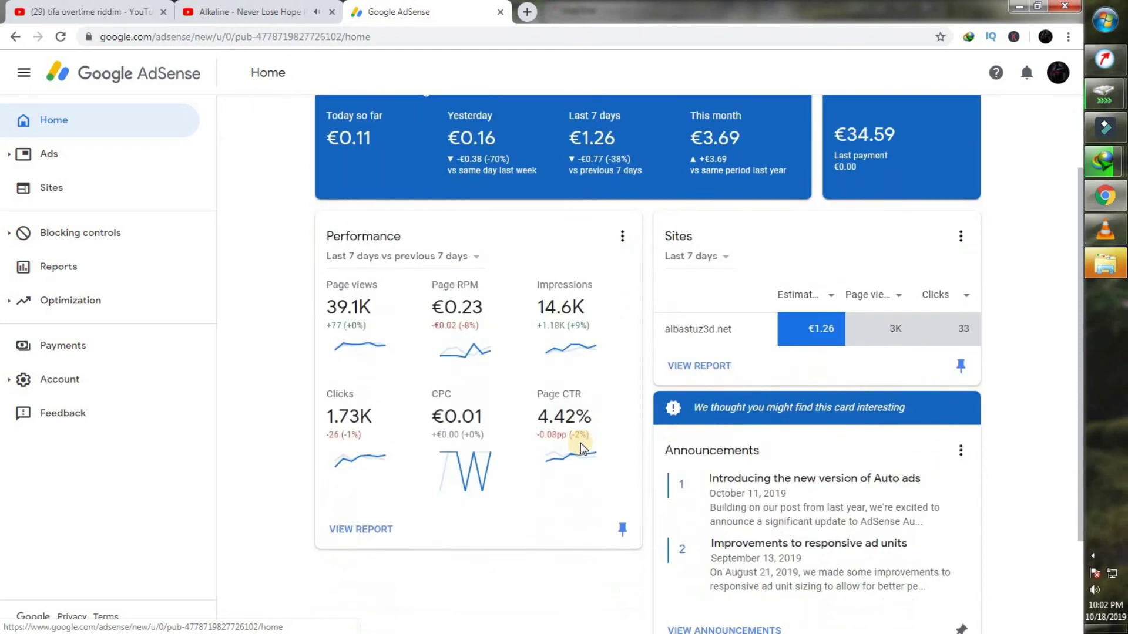
scroll(580, 448, up, 4)
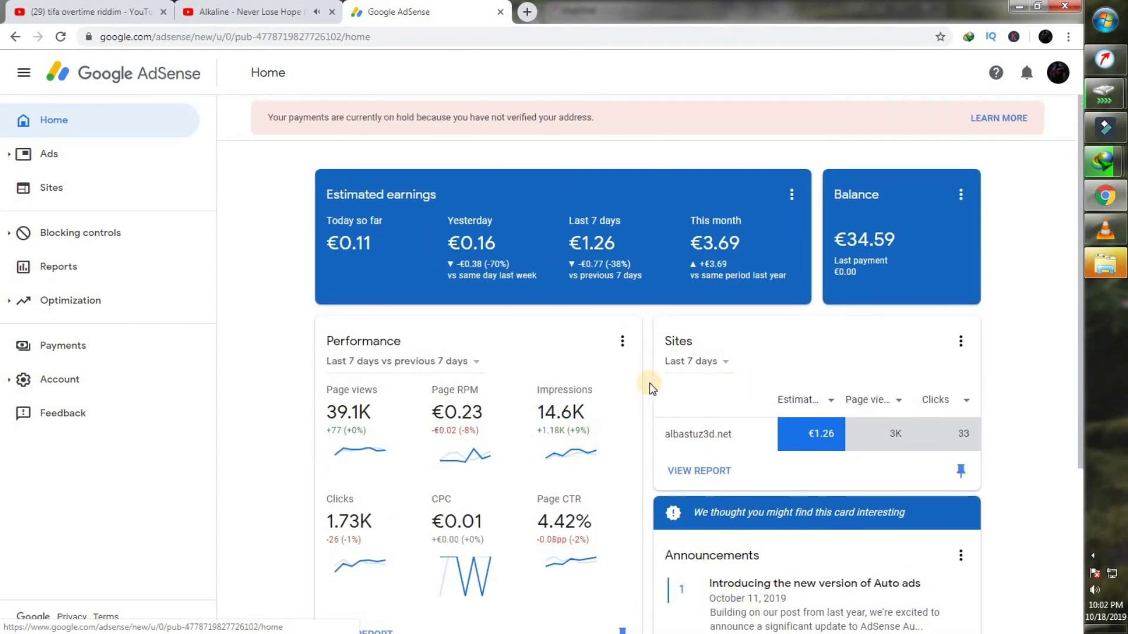